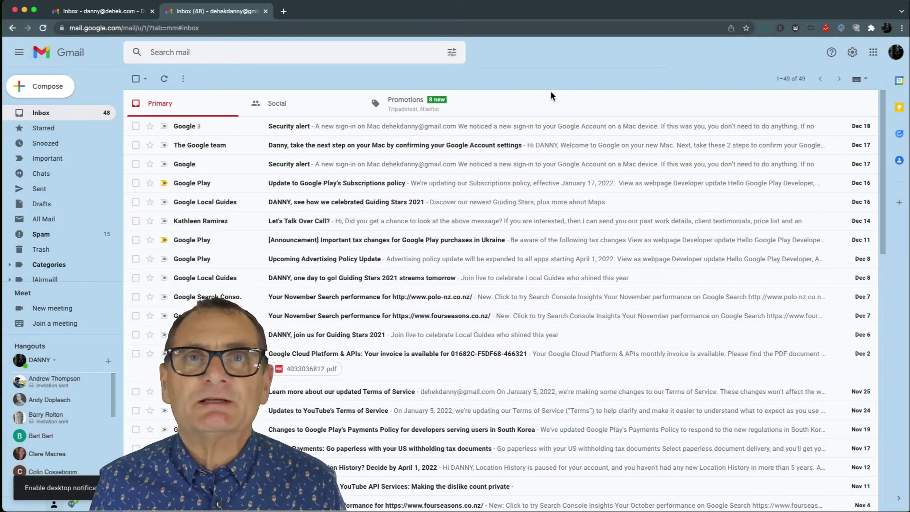
Step: Open and then close the personal Gmail account's avatar menu
{"action": "left_click", "coordinate": [898, 53]}
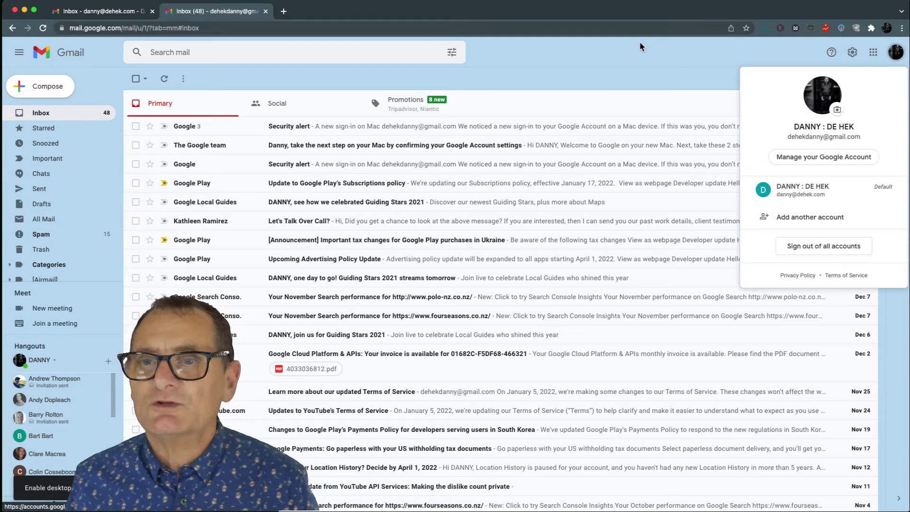
{"action": "left_click", "coordinate": [608, 84]}
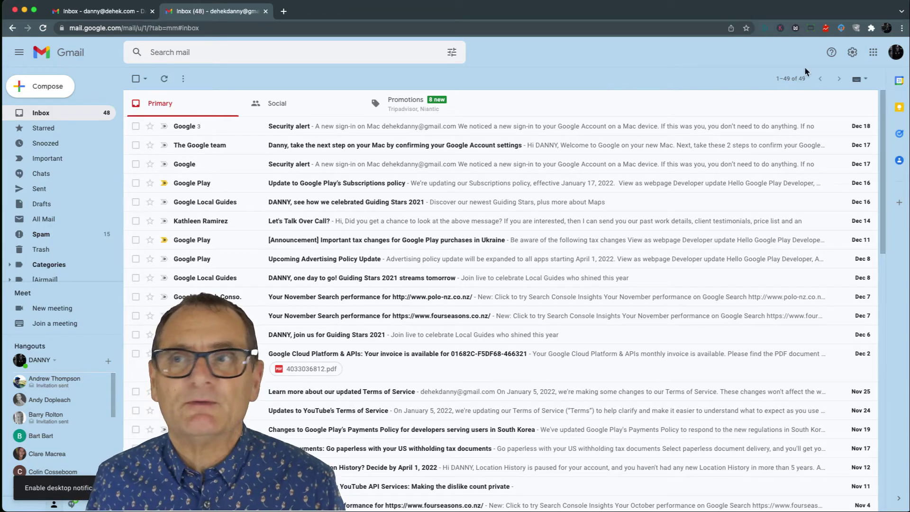
Step: Open the personal Google Account's Security page and its 2-Step Verification settings, then close the sign-in check
{"action": "left_click", "coordinate": [872, 56]}
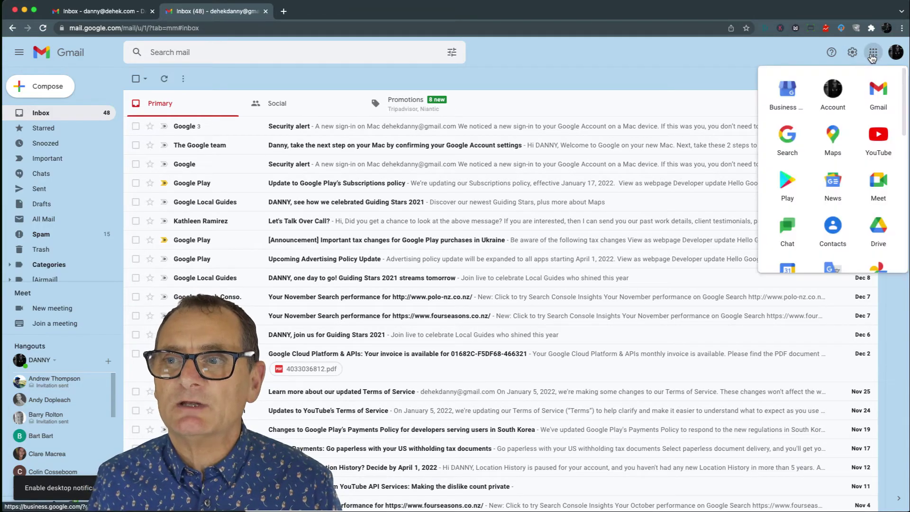
{"action": "left_click", "coordinate": [832, 95]}
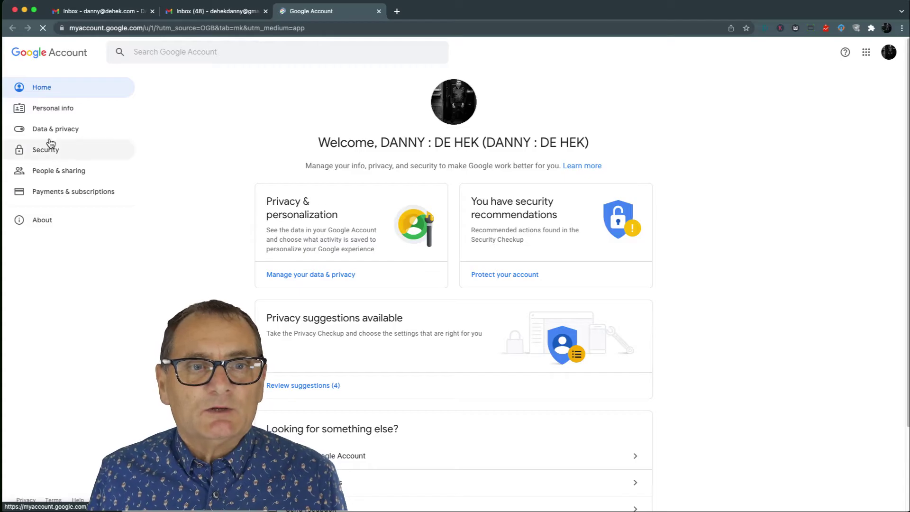
{"action": "left_click", "coordinate": [45, 151]}
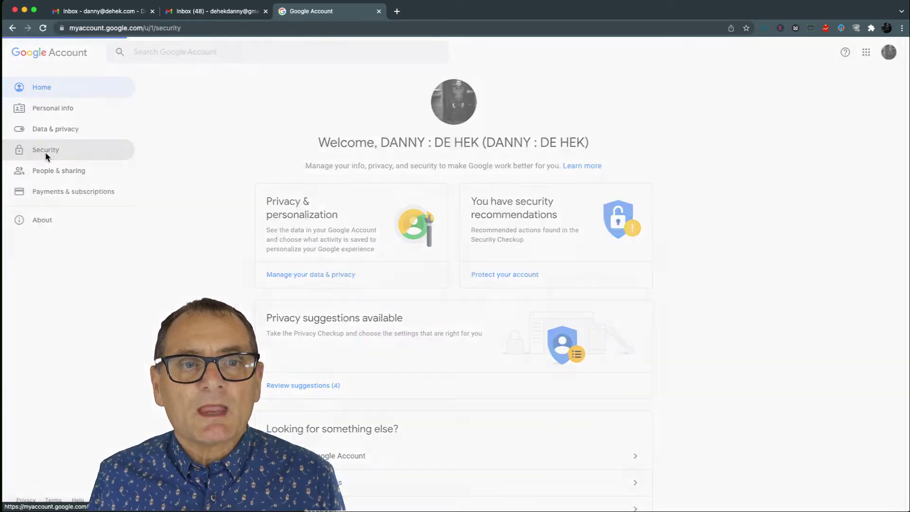
{"action": "scroll", "coordinate": [453, 285], "scroll_direction": "down", "scroll_amount": 7}
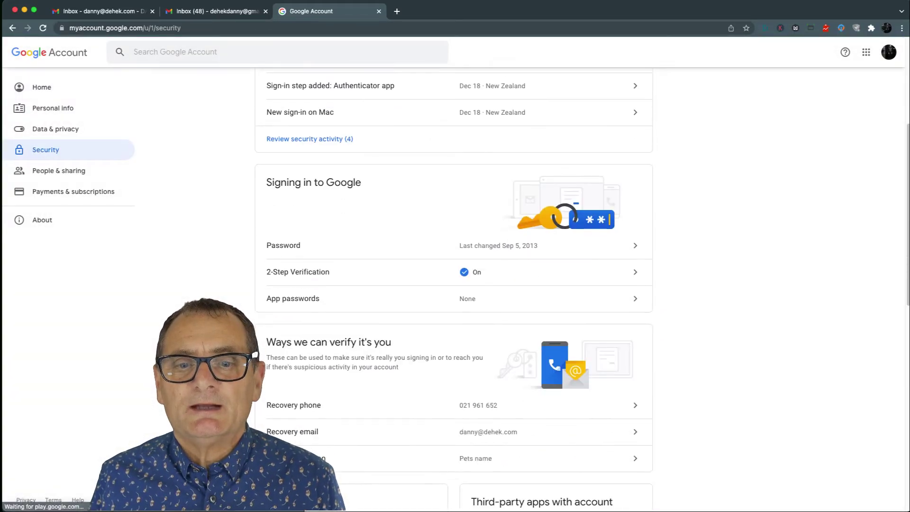
{"action": "left_click", "coordinate": [634, 182]}
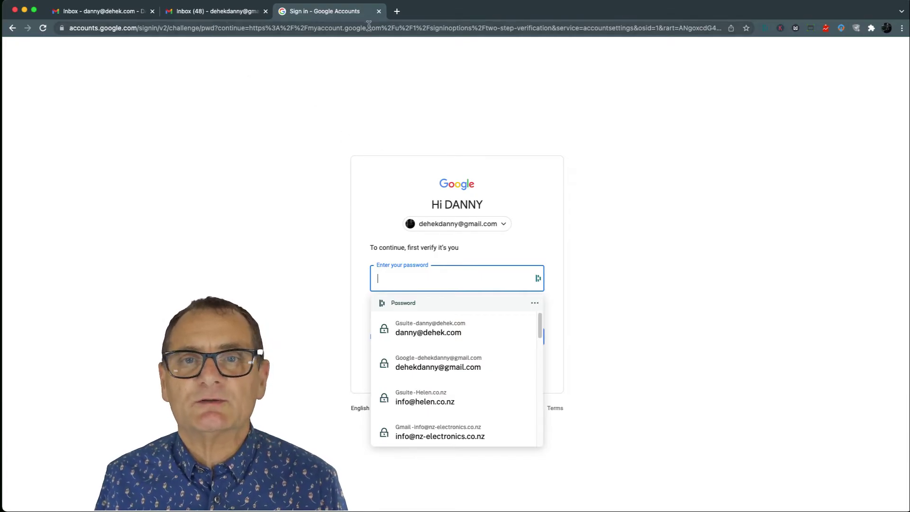
{"action": "left_click", "coordinate": [379, 11]}
Step: Review the work account's Google Account Security page, then return to the personal inbox
{"action": "left_click", "coordinate": [121, 14]}
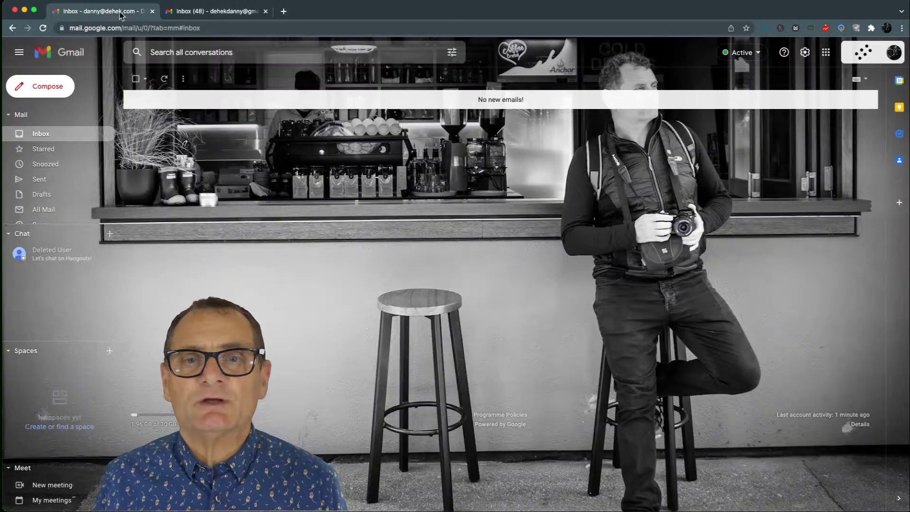
{"action": "left_click", "coordinate": [893, 52]}
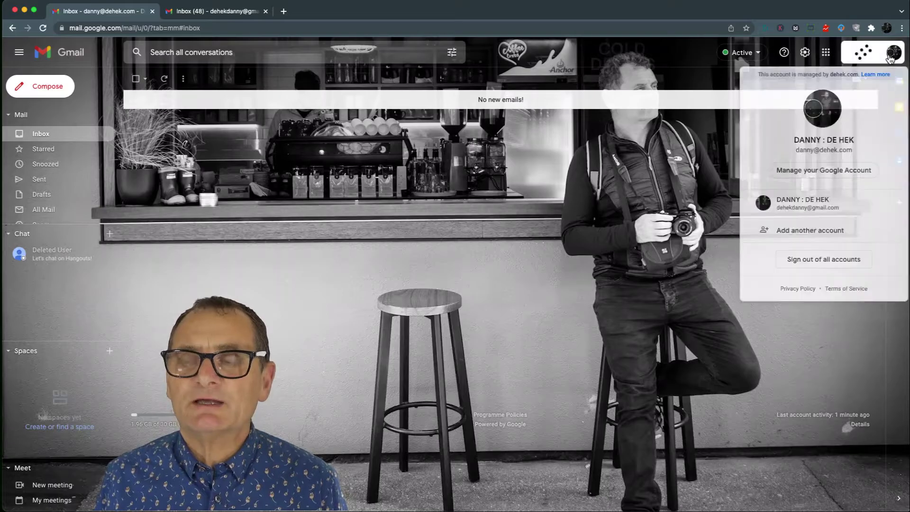
{"action": "left_click", "coordinate": [825, 54]}
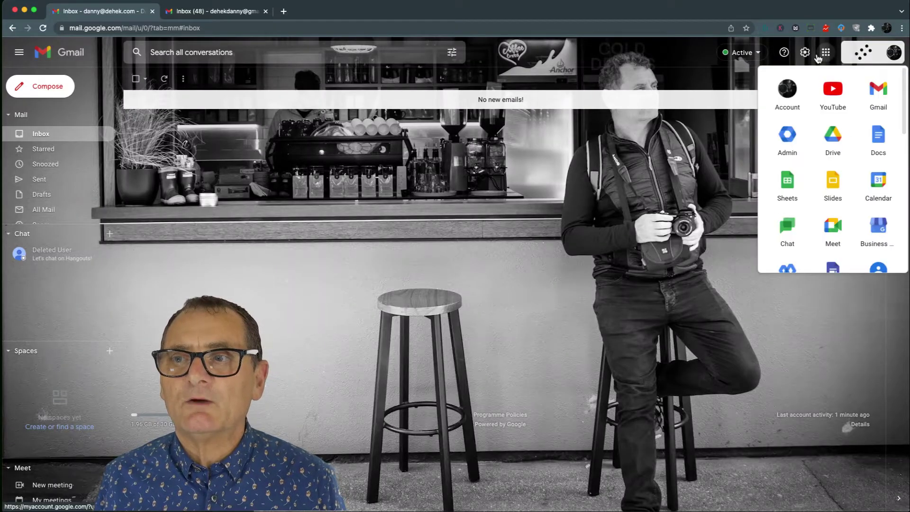
{"action": "left_click", "coordinate": [785, 86]}
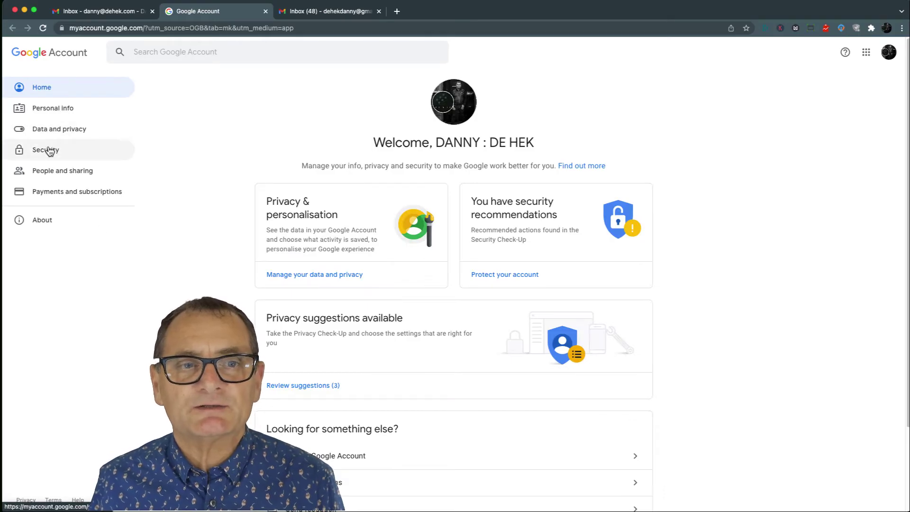
{"action": "left_click", "coordinate": [49, 150]}
{"action": "scroll", "coordinate": [399, 152], "scroll_direction": "down", "scroll_amount": 8}
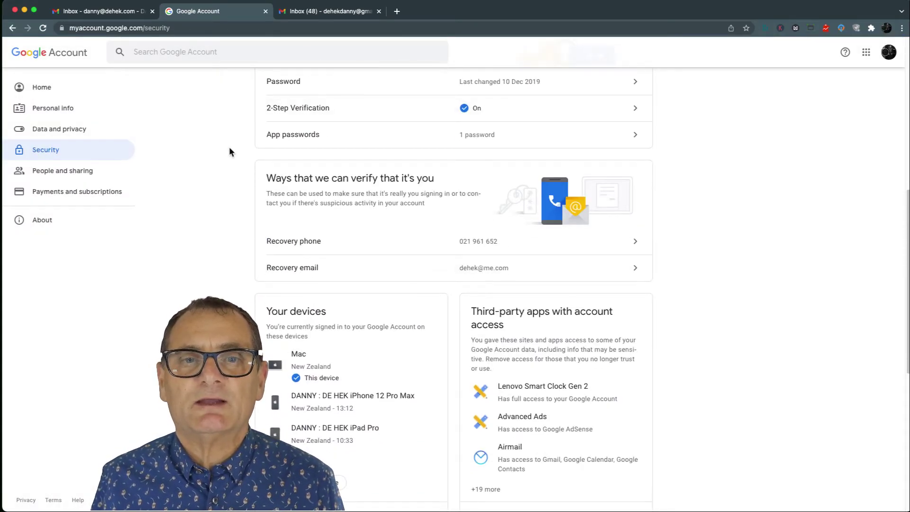
{"action": "scroll", "coordinate": [228, 151], "scroll_direction": "up", "scroll_amount": 8}
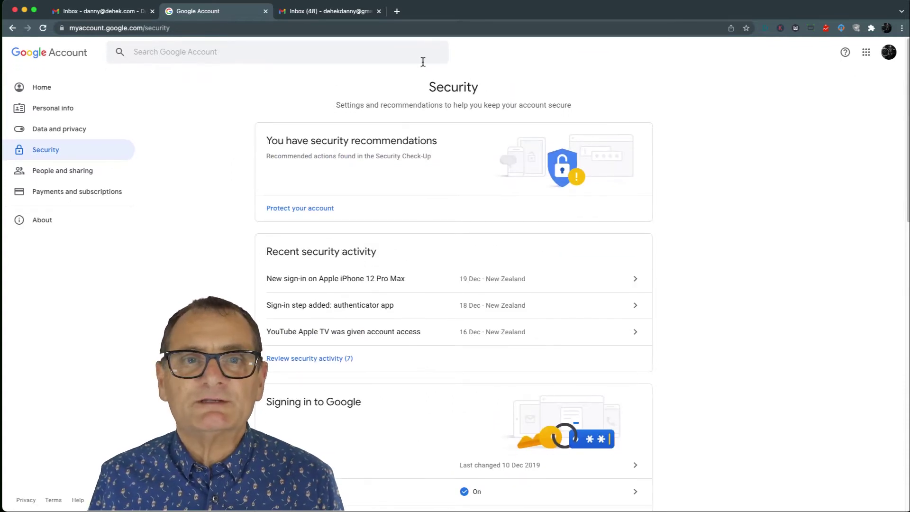
{"action": "left_click", "coordinate": [305, 13]}
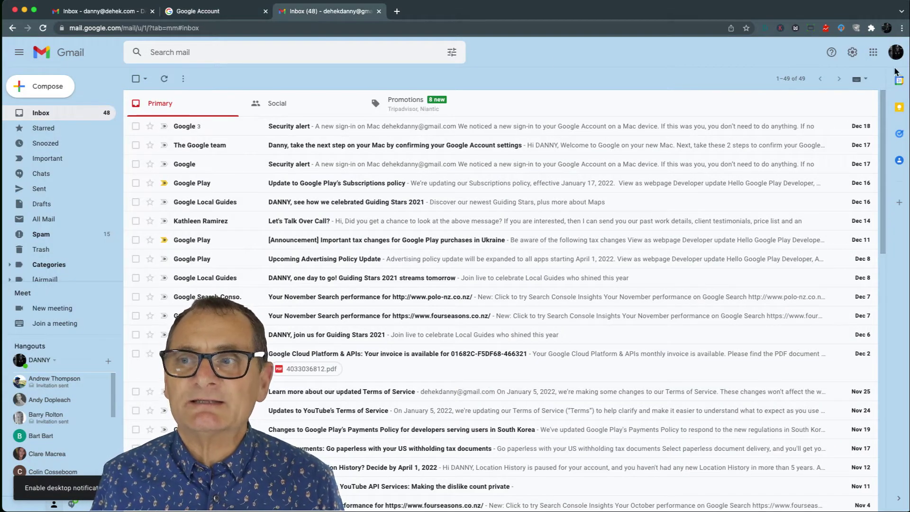
Step: Reload personal Gmail and open its Accounts and Import settings, then return to the work inbox
{"action": "left_click", "coordinate": [873, 54]}
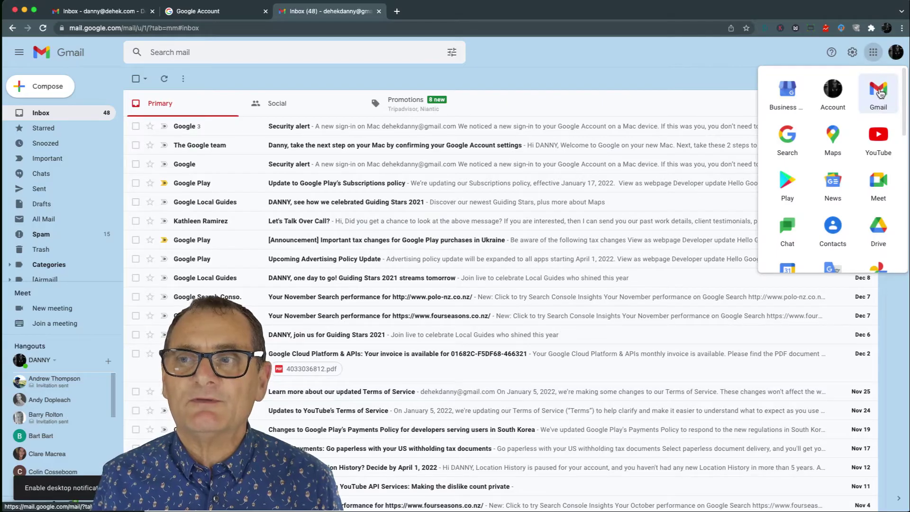
{"action": "left_click", "coordinate": [879, 95]}
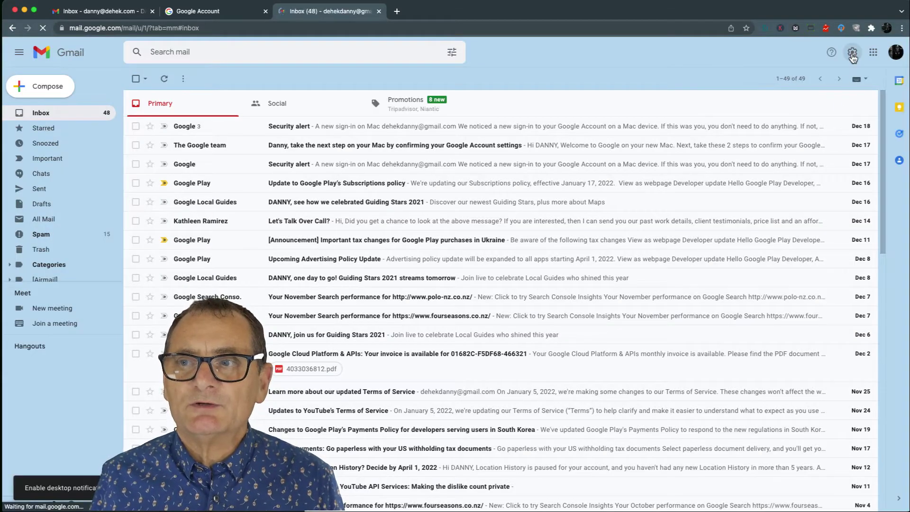
{"action": "left_click", "coordinate": [852, 53]}
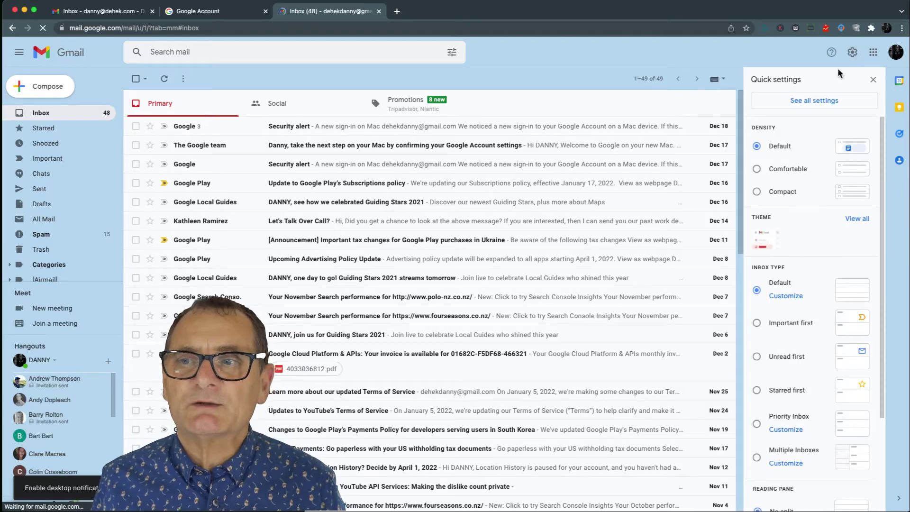
{"action": "left_click", "coordinate": [818, 105]}
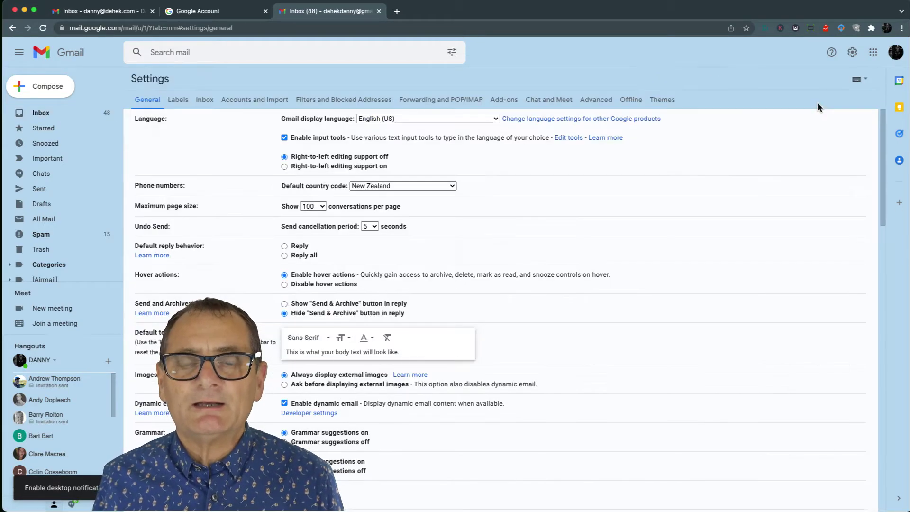
{"action": "left_click", "coordinate": [233, 102]}
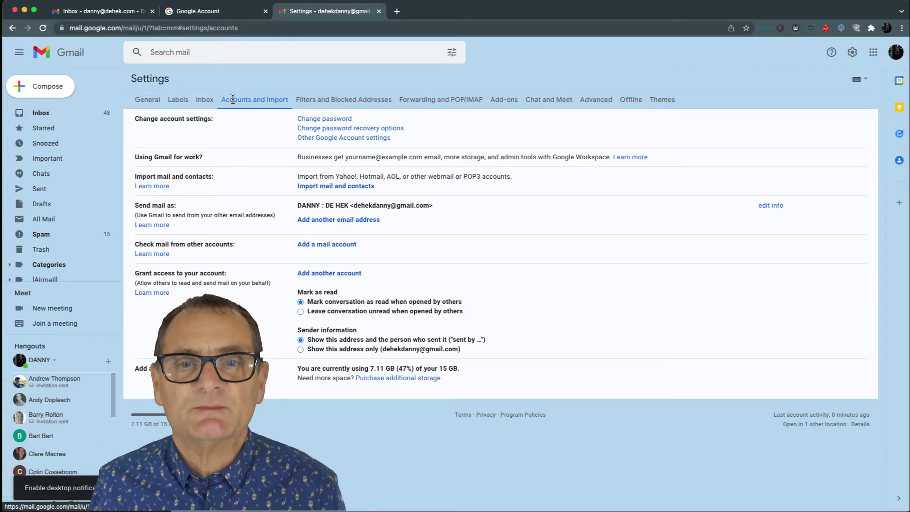
{"action": "left_click", "coordinate": [103, 13]}
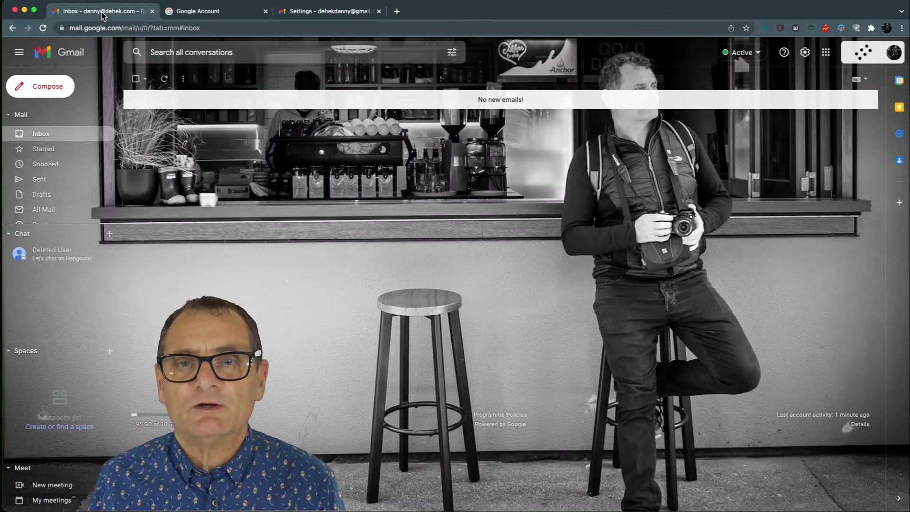
Step: Show the work account's General settings, then launch Google Account in a new tab
{"action": "left_click", "coordinate": [805, 53]}
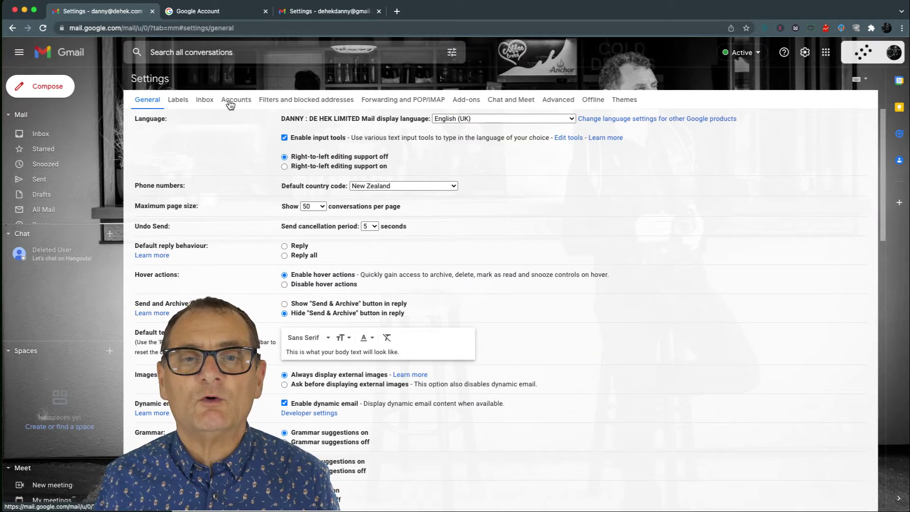
{"action": "left_click", "coordinate": [222, 12]}
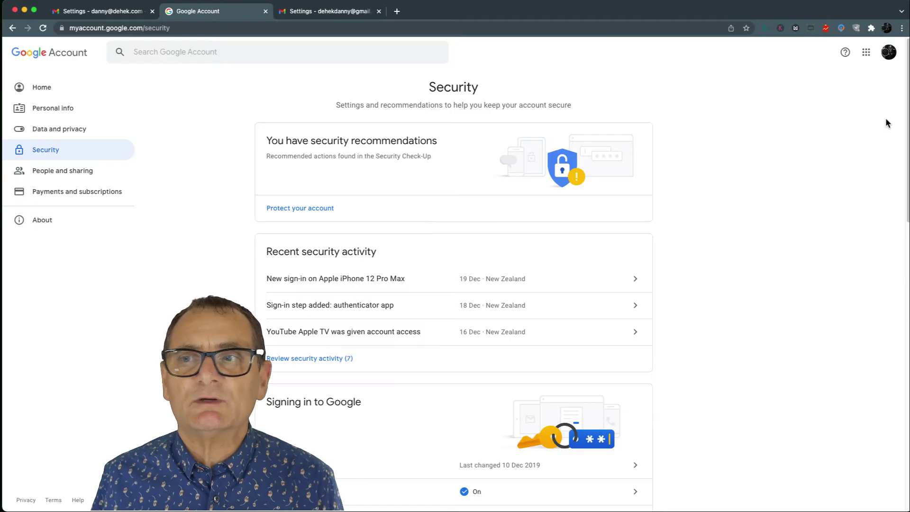
{"action": "left_click", "coordinate": [864, 53]}
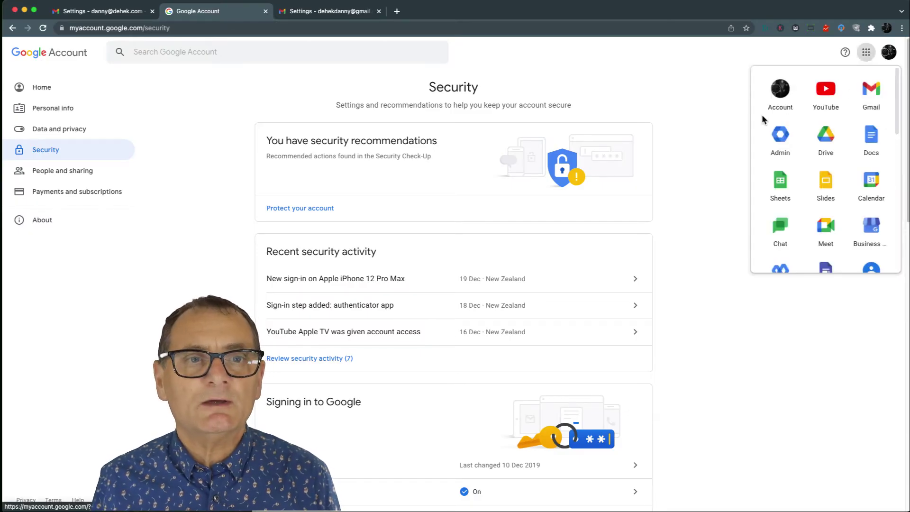
{"action": "left_click", "coordinate": [777, 90]}
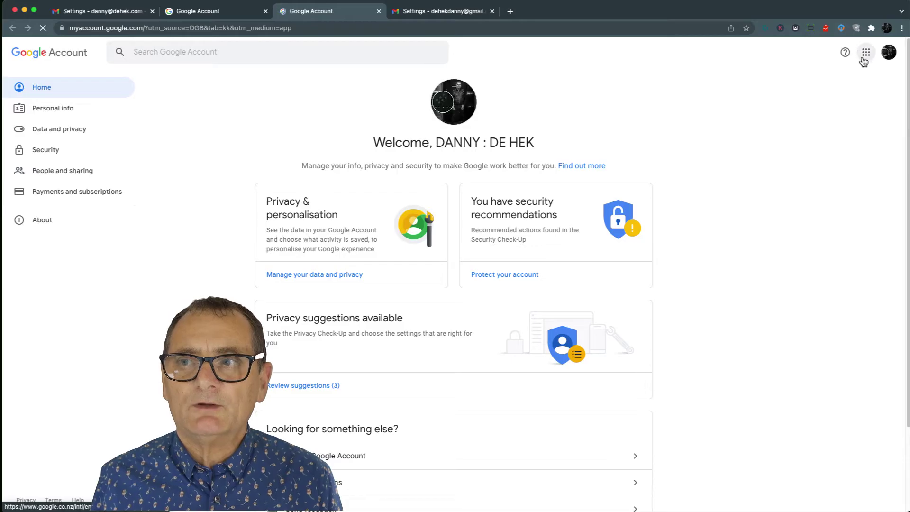
Step: In the Admin console, go to Account > Data migration and begin the setup
{"action": "left_click", "coordinate": [864, 54]}
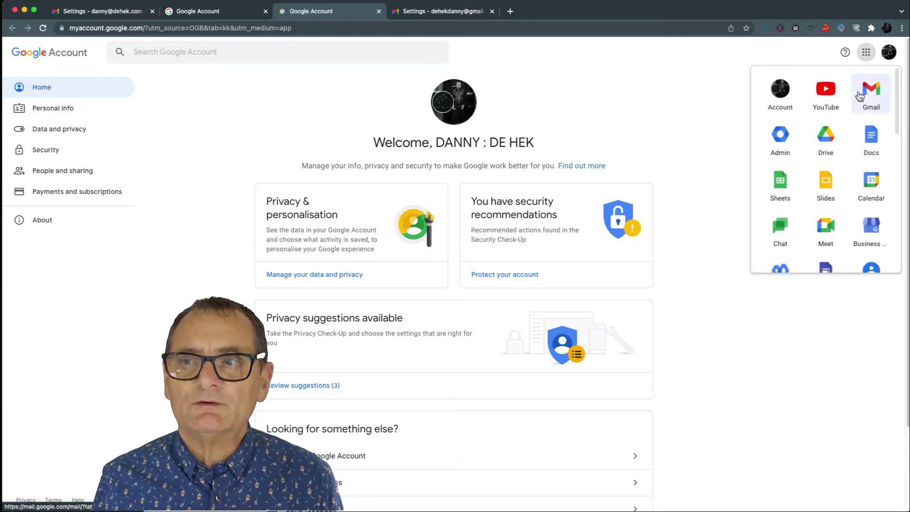
{"action": "left_click", "coordinate": [780, 135]}
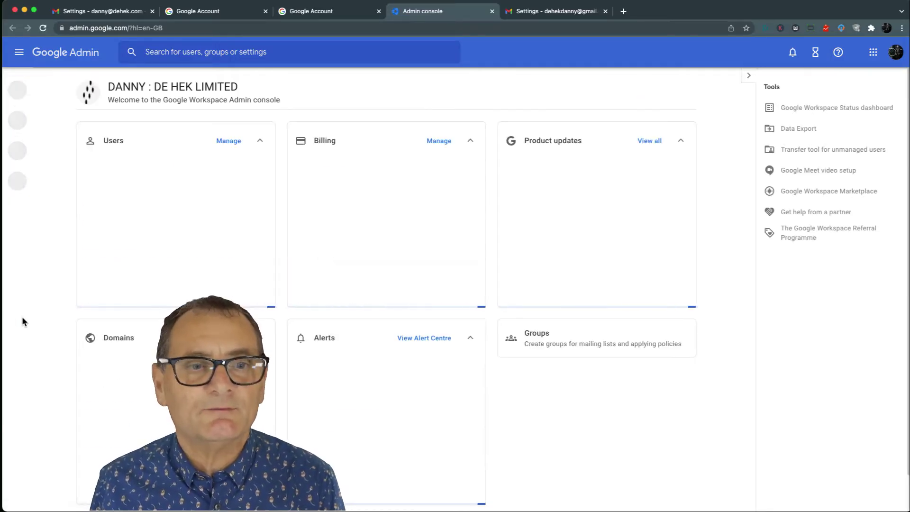
{"action": "mouse_move", "coordinate": [22, 316]}
{"action": "left_click", "coordinate": [39, 241]}
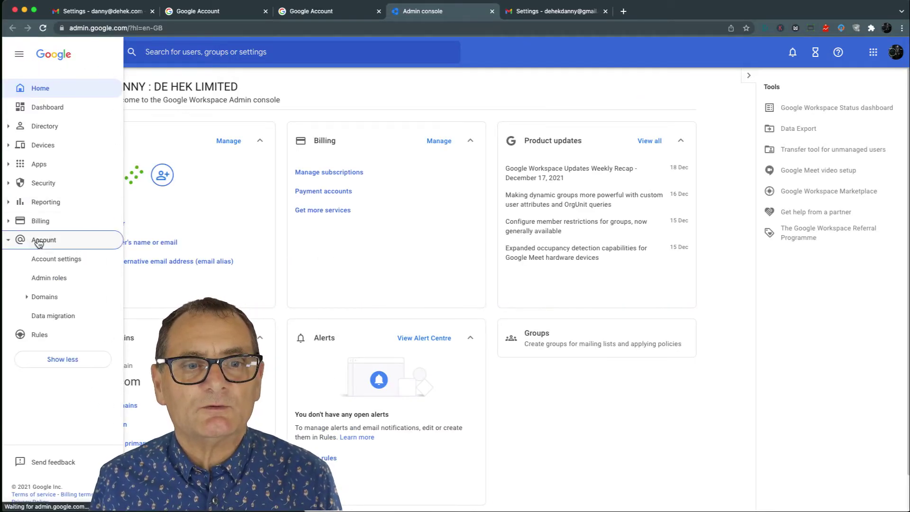
{"action": "left_click", "coordinate": [54, 317]}
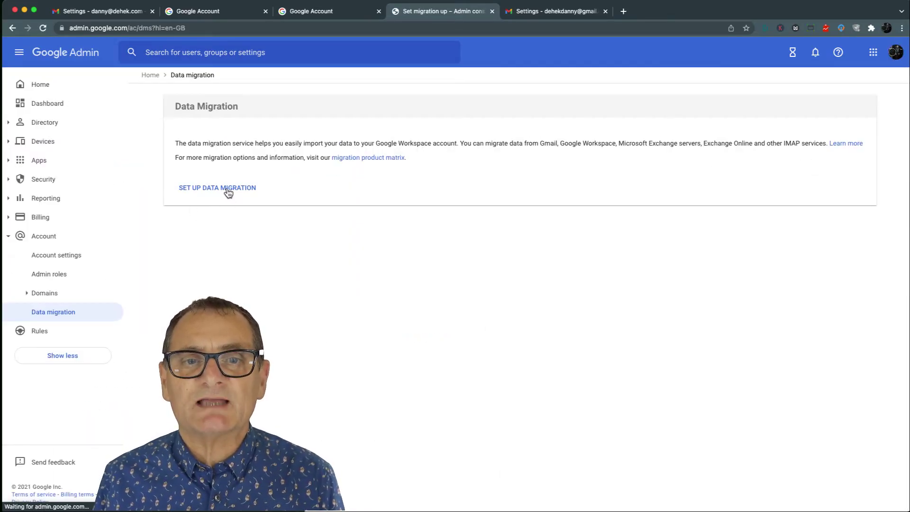
{"action": "left_click", "coordinate": [229, 189]}
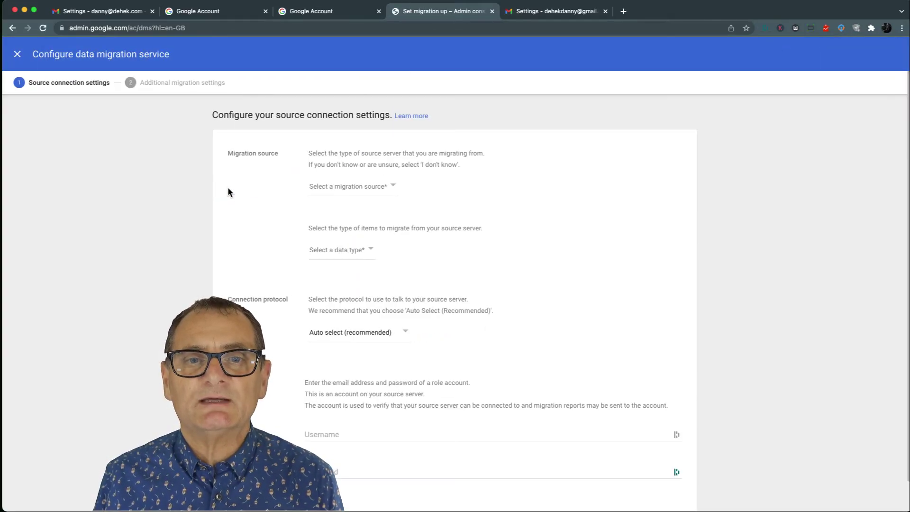
Step: Choose Gmail as the migration source and connect to it
{"action": "left_click", "coordinate": [393, 187]}
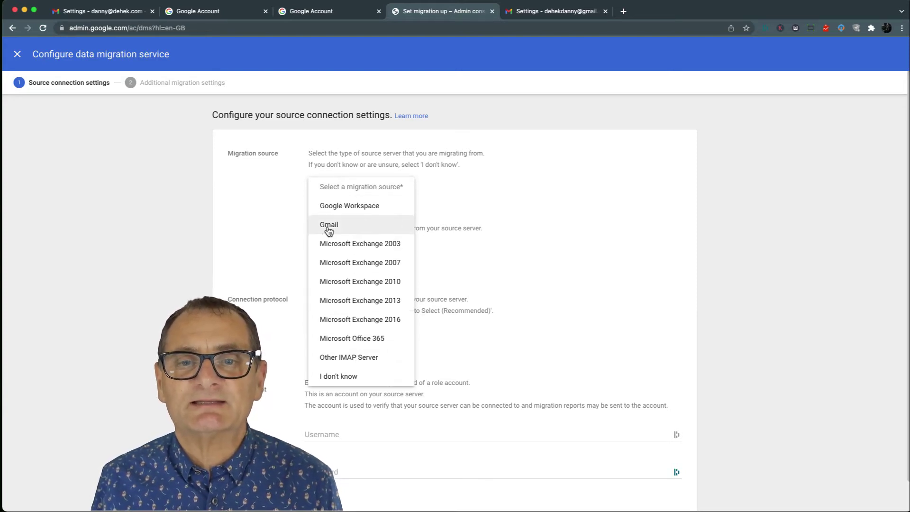
{"action": "left_click", "coordinate": [329, 225]}
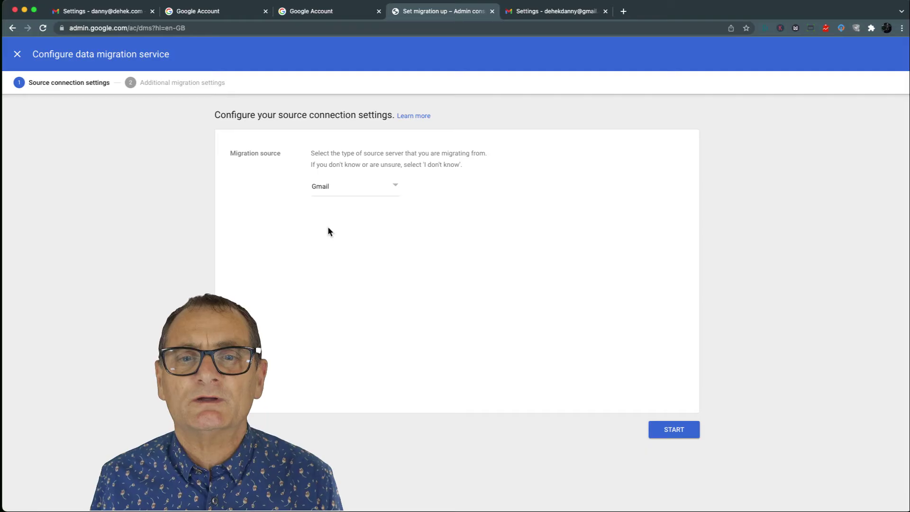
{"action": "left_click", "coordinate": [670, 431]}
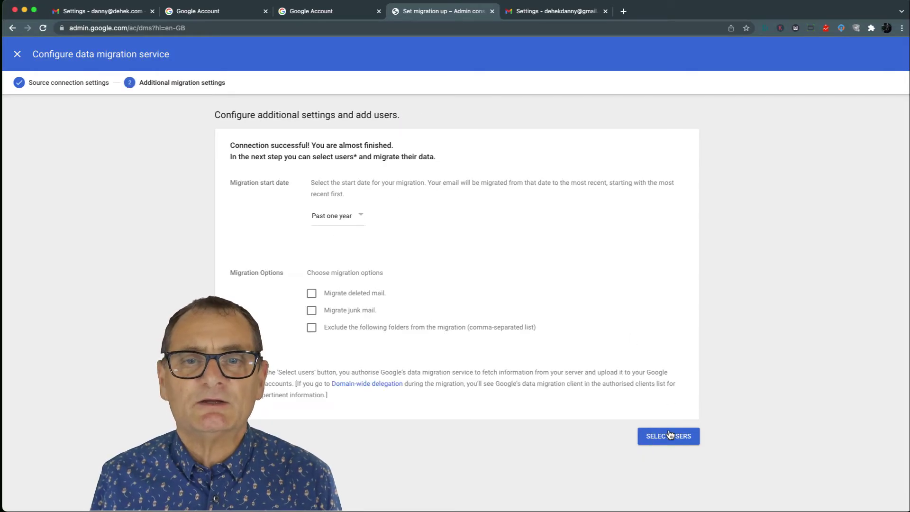
Step: Set a custom start date of 2000-12-01, include deleted mail, and continue to user selection
{"action": "left_click", "coordinate": [361, 219]}
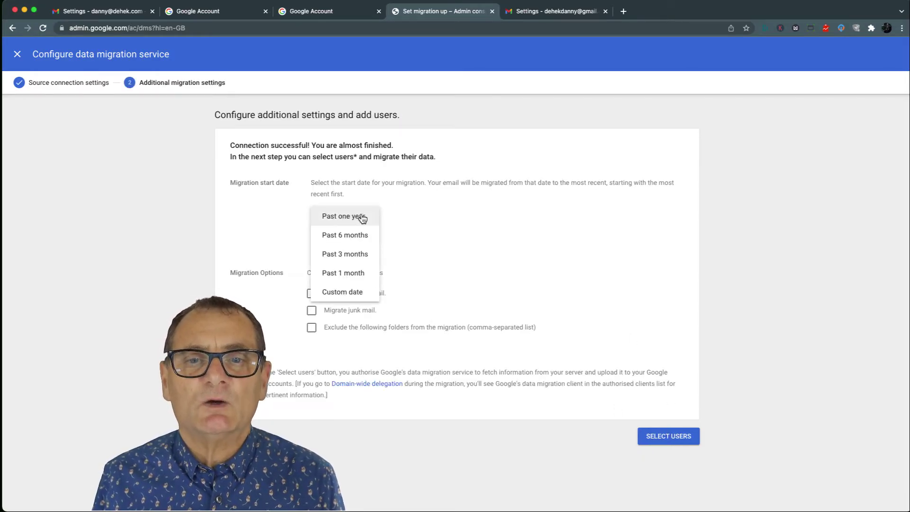
{"action": "left_click", "coordinate": [335, 294]}
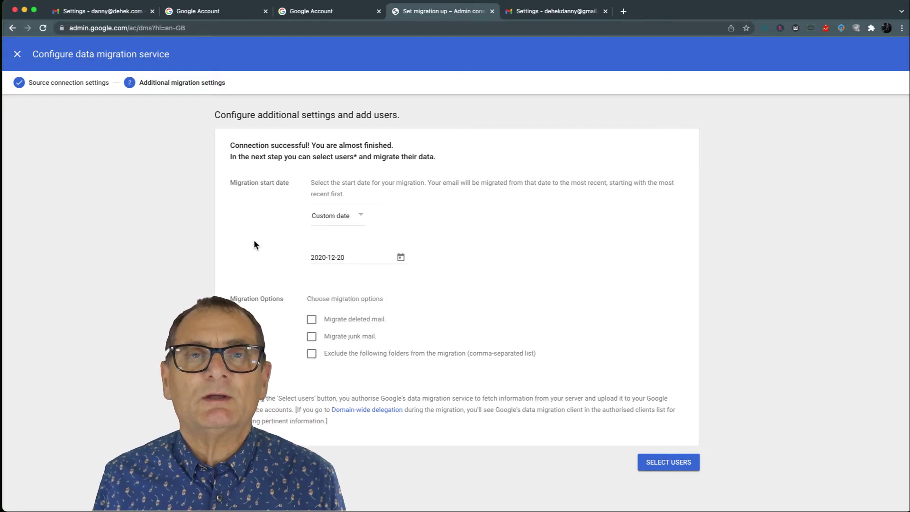
{"action": "left_click", "coordinate": [321, 256]}
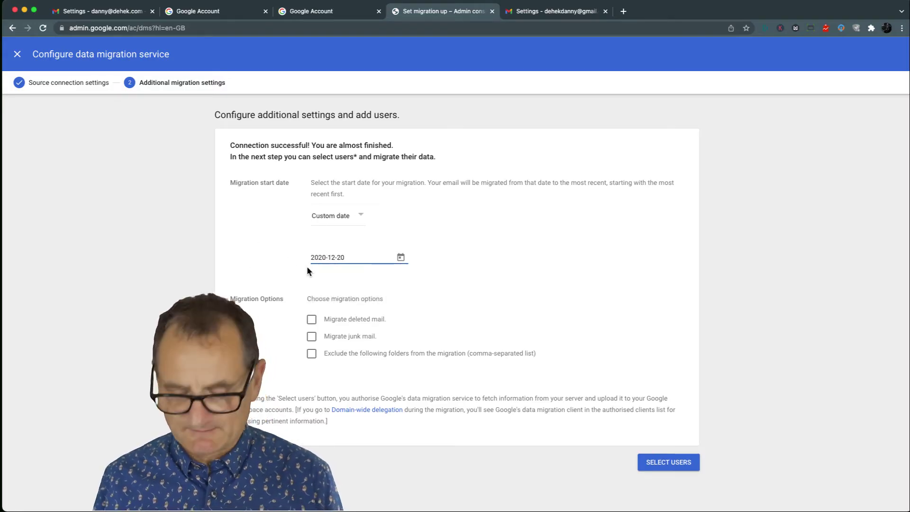
{"action": "key", "text": "BackSpace"}
{"action": "type", "text": "0"}
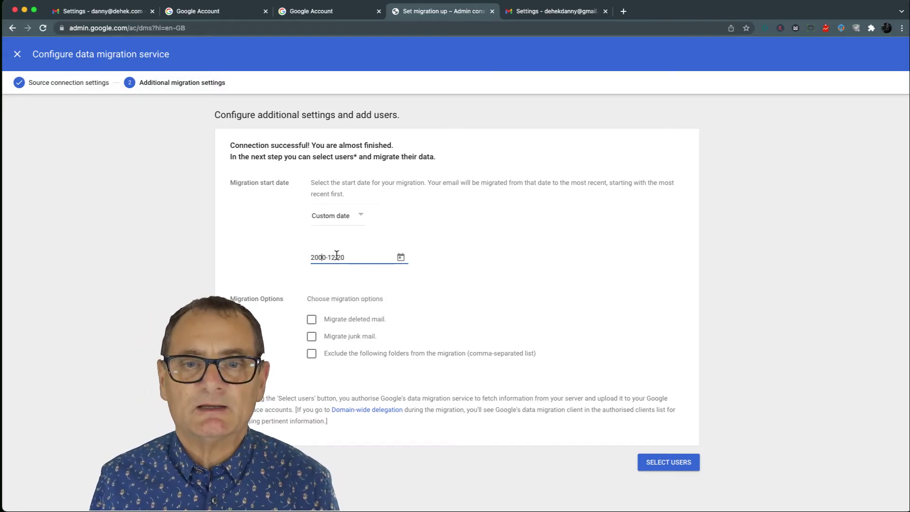
{"action": "left_click_drag", "start_coordinate": [337, 257], "coordinate": [386, 260]}
{"action": "type", "text": "01"}
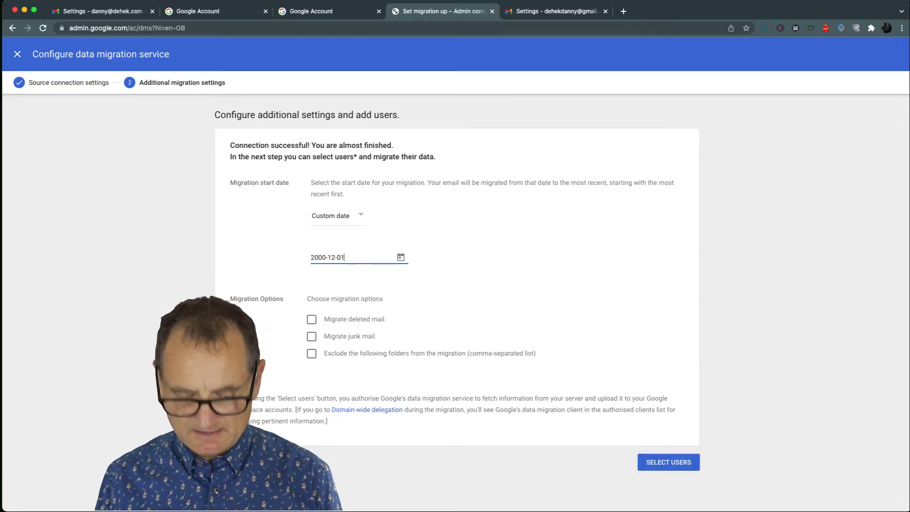
{"action": "left_click", "coordinate": [273, 268]}
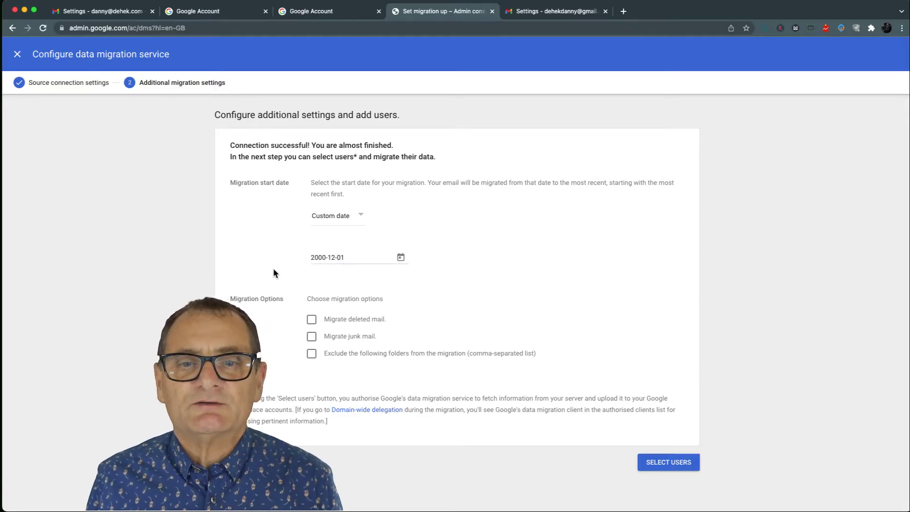
{"action": "left_click", "coordinate": [312, 320]}
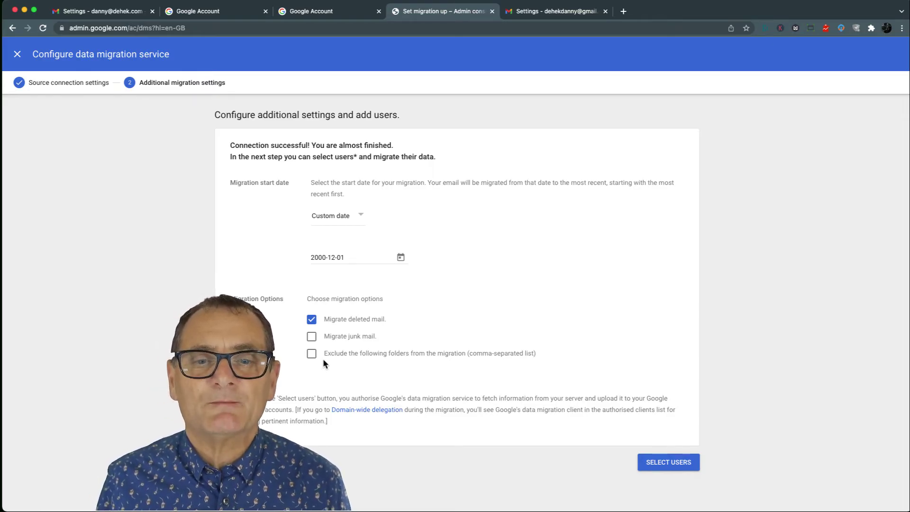
{"action": "left_click", "coordinate": [658, 463]}
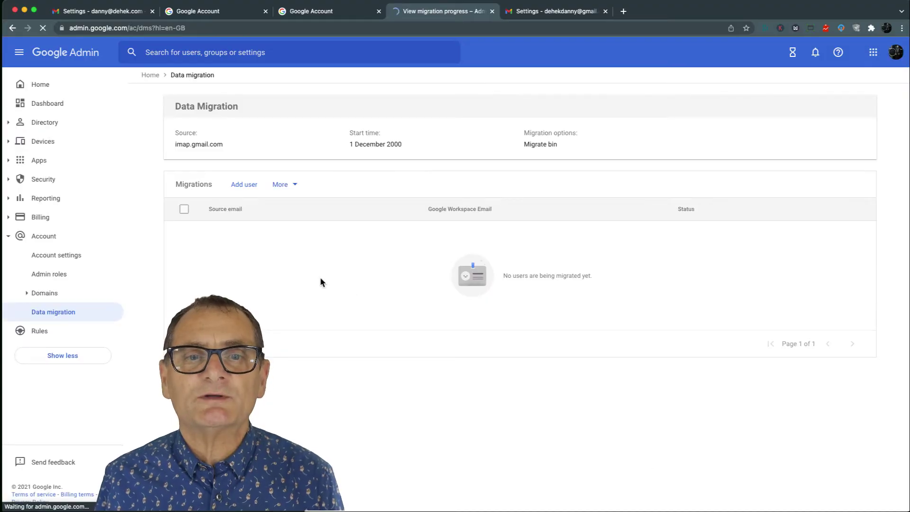
Step: Add a migration user with the old Gmail address as source email and authorise access
{"action": "left_click", "coordinate": [243, 185]}
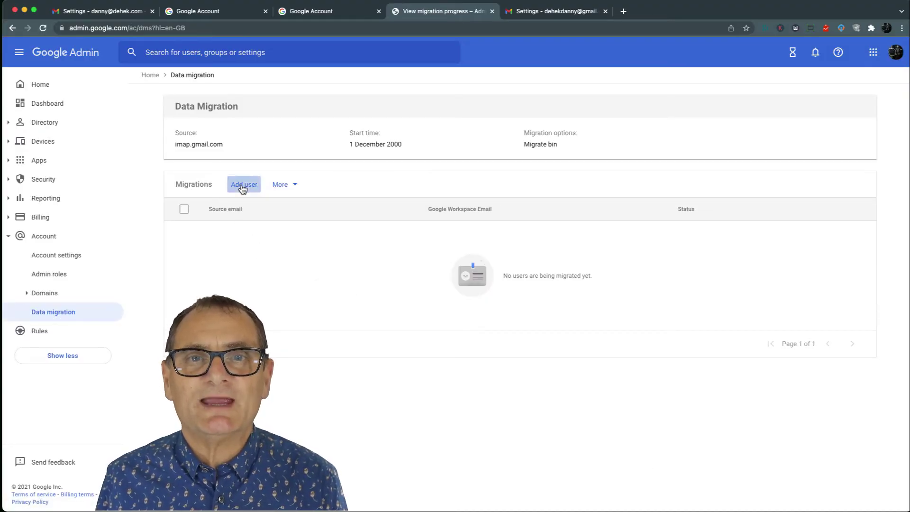
{"action": "left_click", "coordinate": [406, 331]}
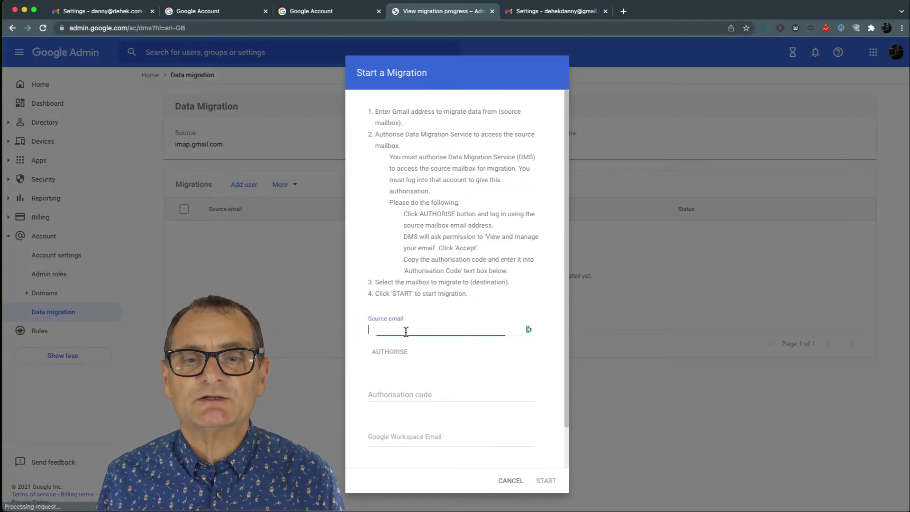
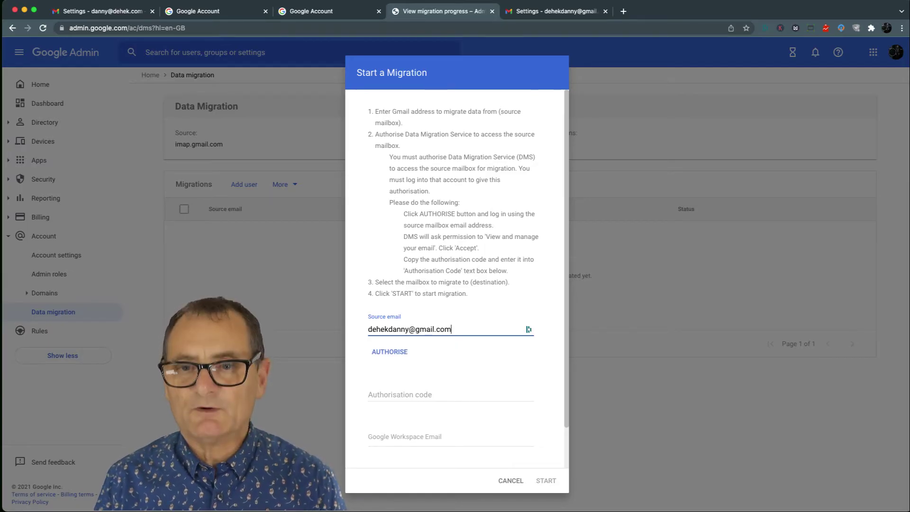
{"action": "left_click", "coordinate": [392, 352]}
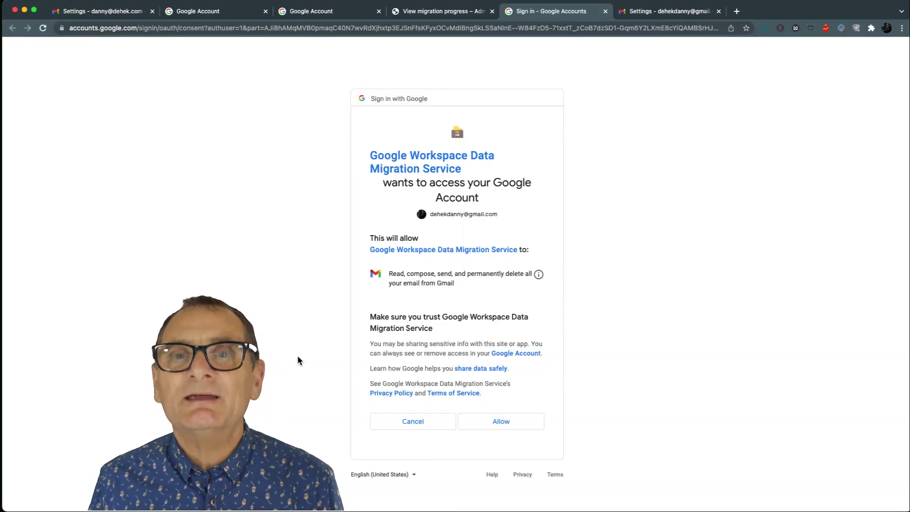
Step: Allow the Data Migration Service access, copy the authorisation code, and return to the setup
{"action": "left_click", "coordinate": [503, 421]}
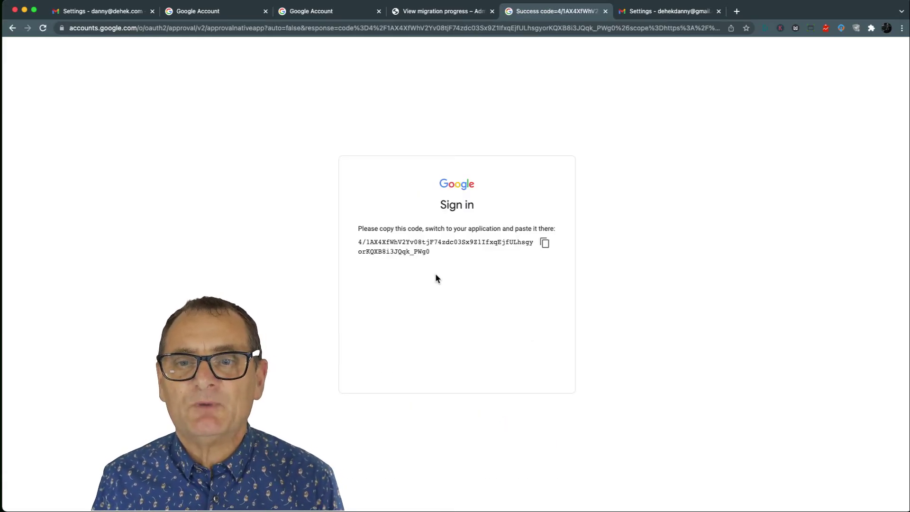
{"action": "left_click", "coordinate": [544, 244]}
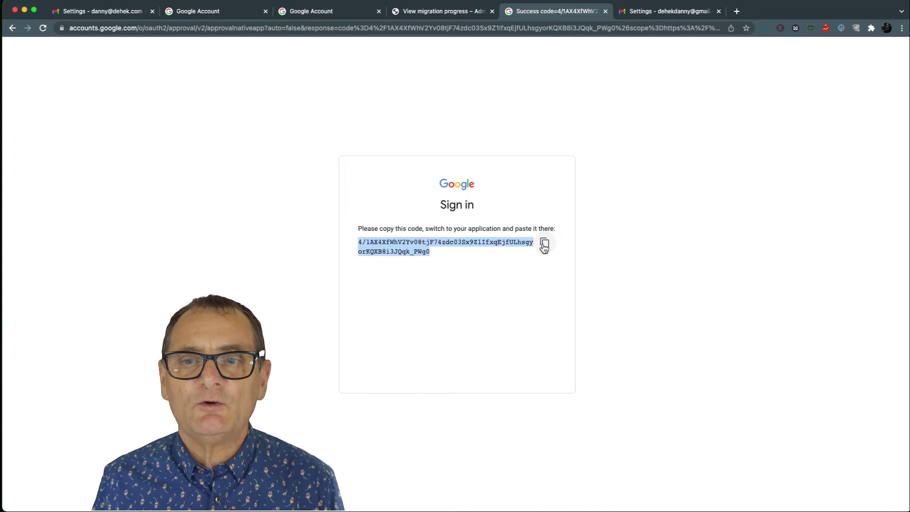
{"action": "left_click", "coordinate": [436, 13]}
Step: Paste the authorisation code, pick the Workspace user as destination mailbox, and start the migration
{"action": "left_click", "coordinate": [372, 394]}
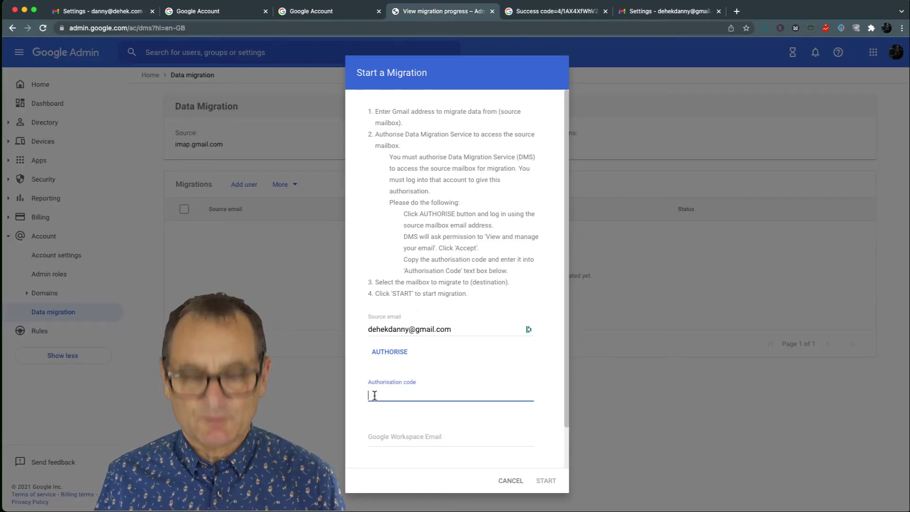
{"action": "key", "text": "super+v"}
{"action": "left_click", "coordinate": [384, 436]}
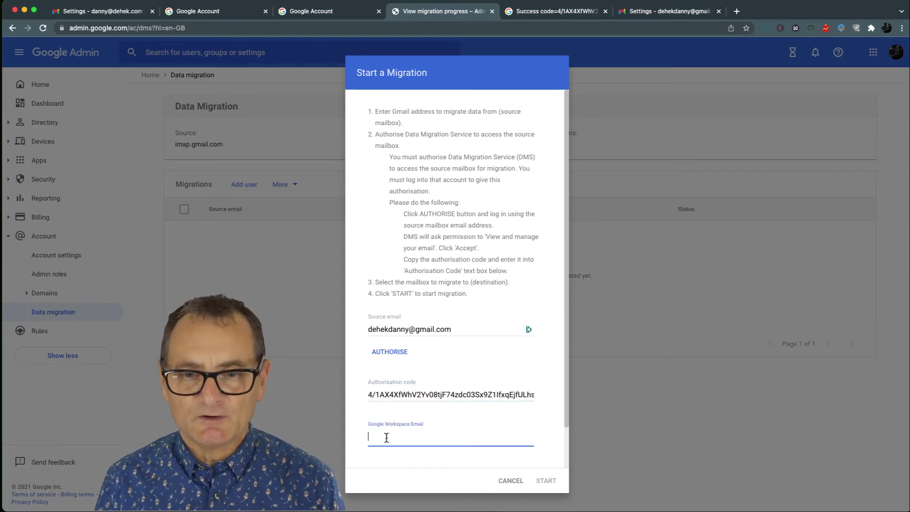
{"action": "type", "text": "danny"}
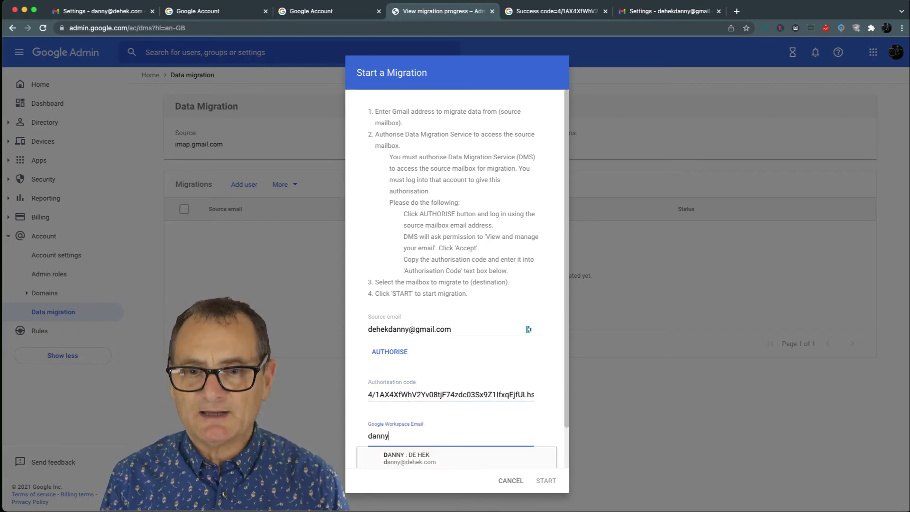
{"action": "left_click", "coordinate": [388, 456]}
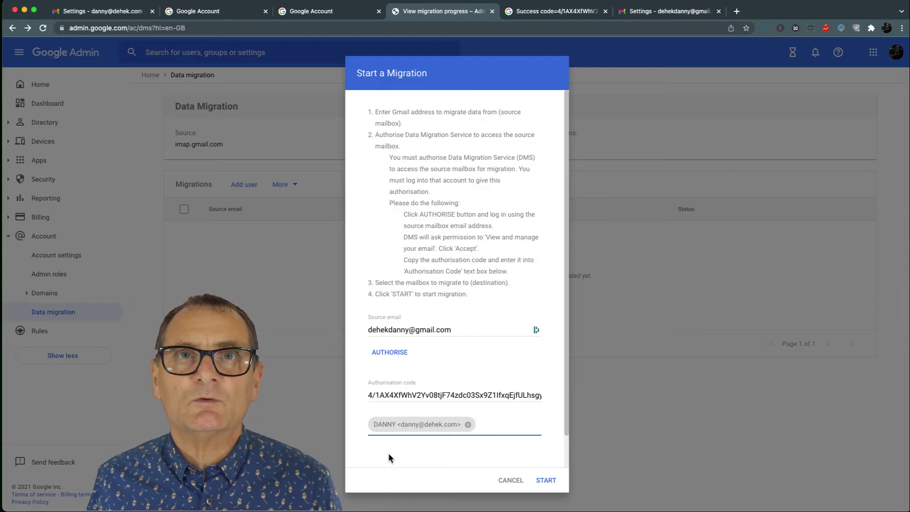
{"action": "left_click", "coordinate": [545, 480]}
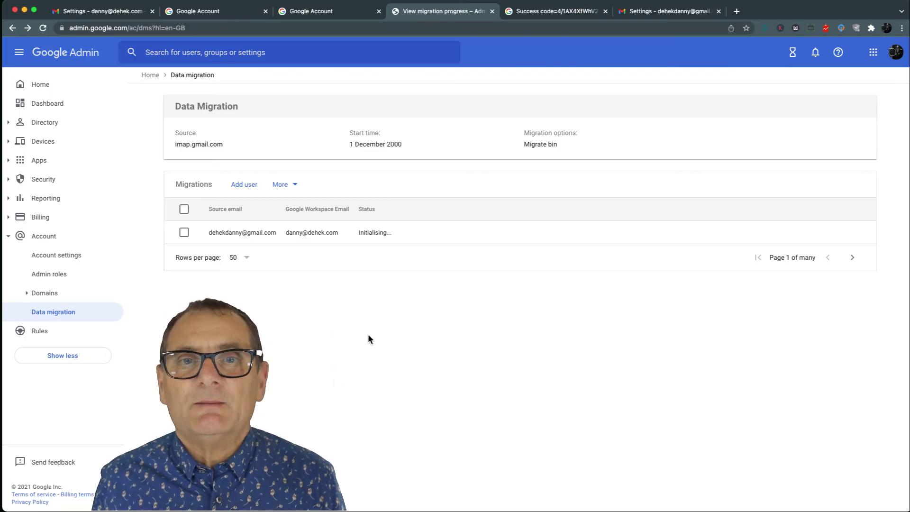
Step: Return to the Workspace account's Gmail and show its inbox, which holds one unread conversation
{"action": "left_click", "coordinate": [212, 13]}
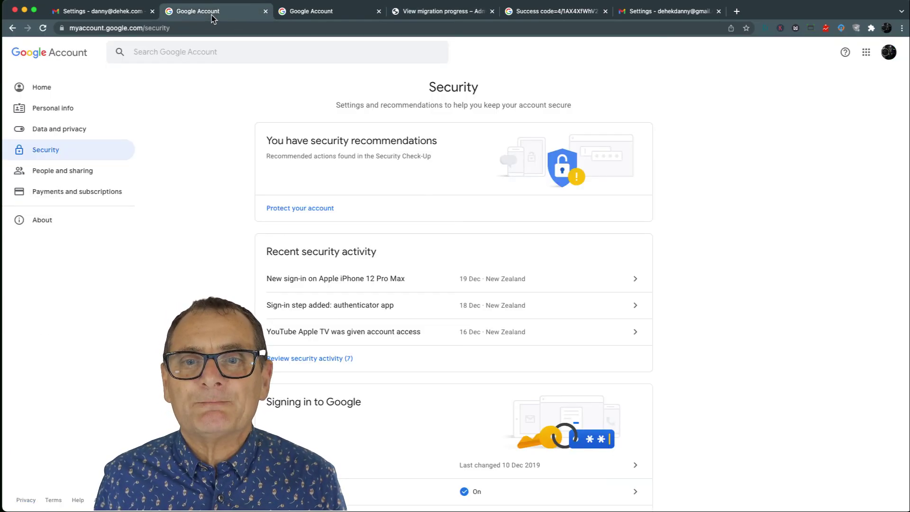
{"action": "left_click", "coordinate": [98, 15]}
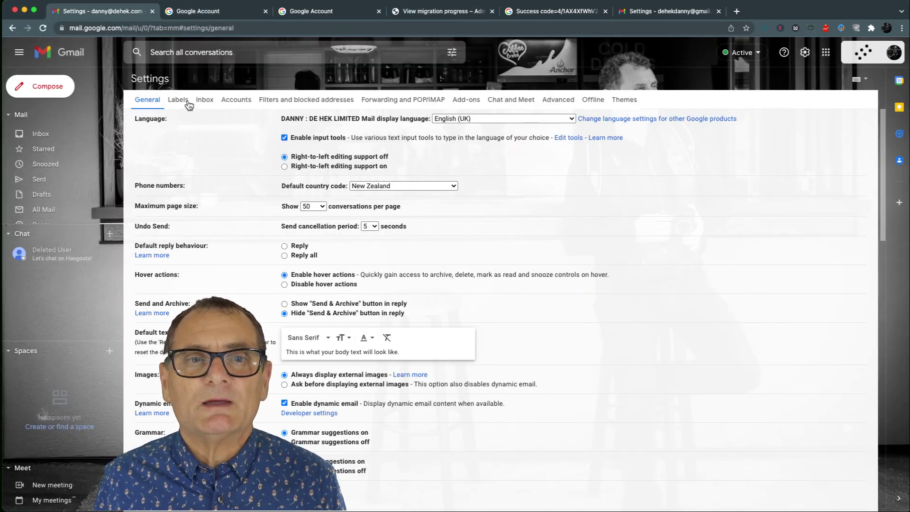
{"action": "left_click", "coordinate": [35, 135]}
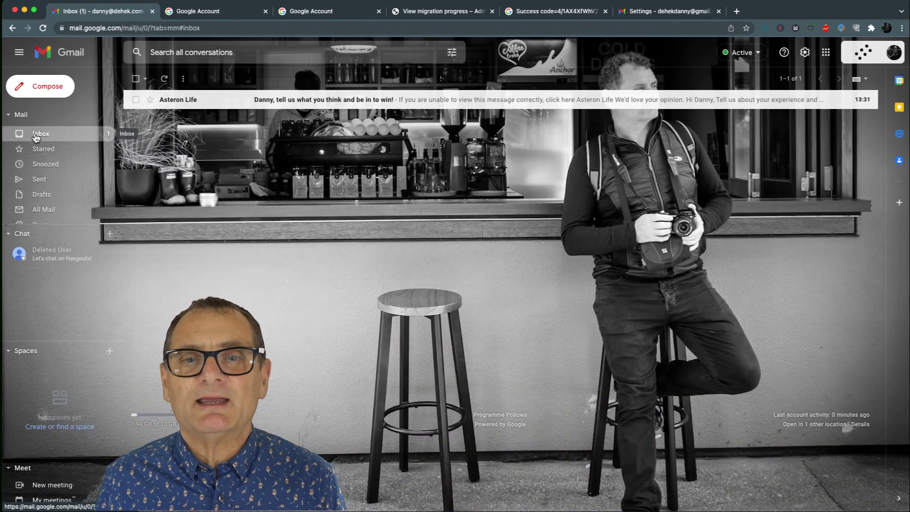